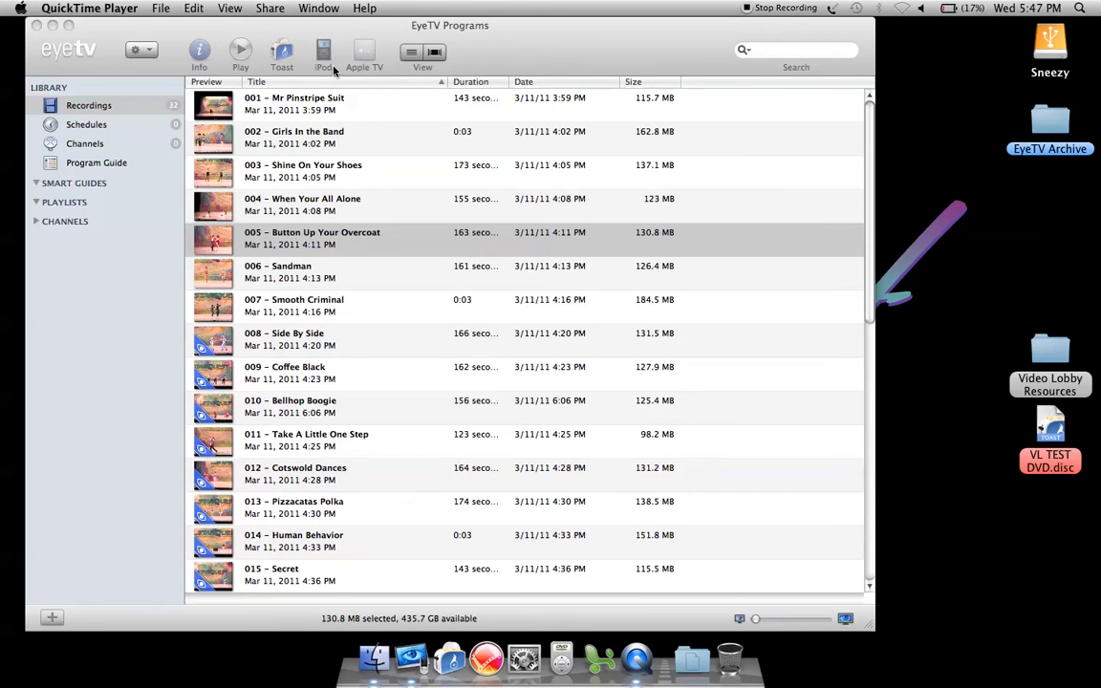
Switch to EyeTV, open the recording 001 – Mr Pinstripe Suit in its editor to inspect the clip, and close the editor
{"action": "left_click", "coordinate": [384, 36]}
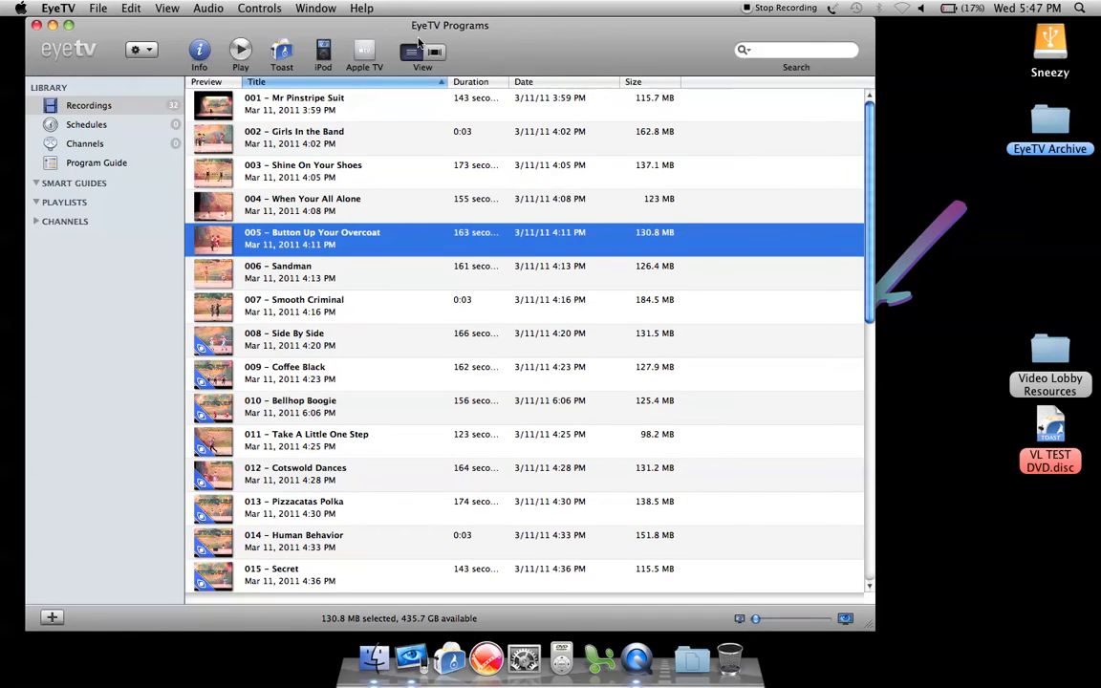
{"action": "left_click", "coordinate": [275, 99]}
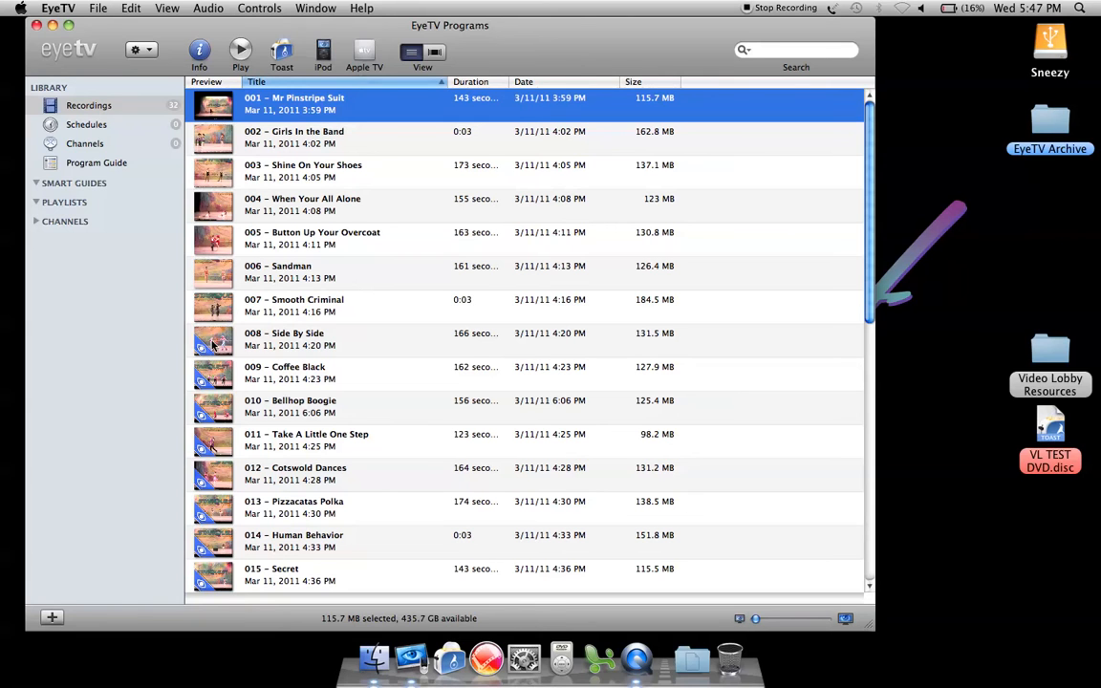
{"action": "right_click", "coordinate": [275, 112]}
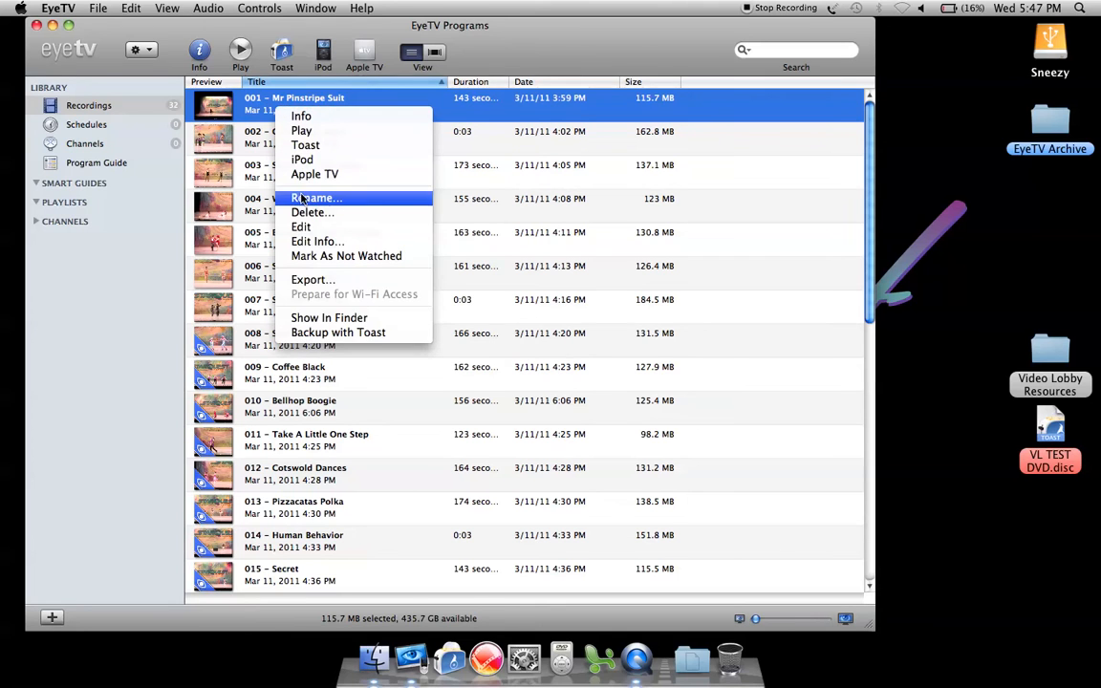
{"action": "left_click", "coordinate": [304, 227]}
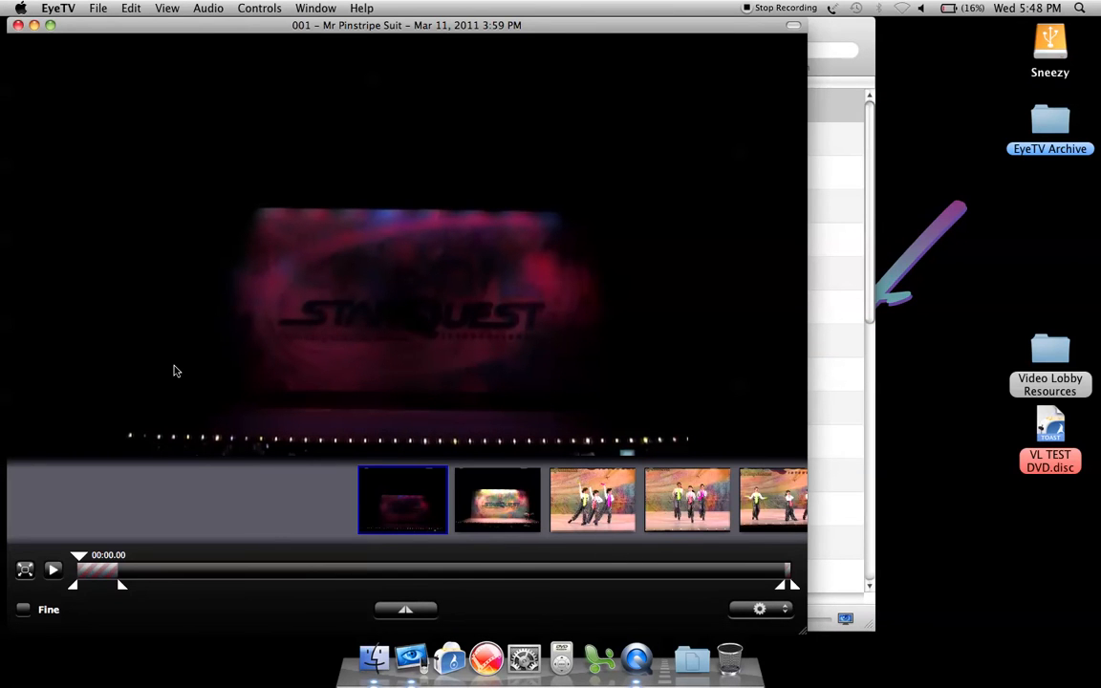
{"action": "left_click", "coordinate": [17, 24]}
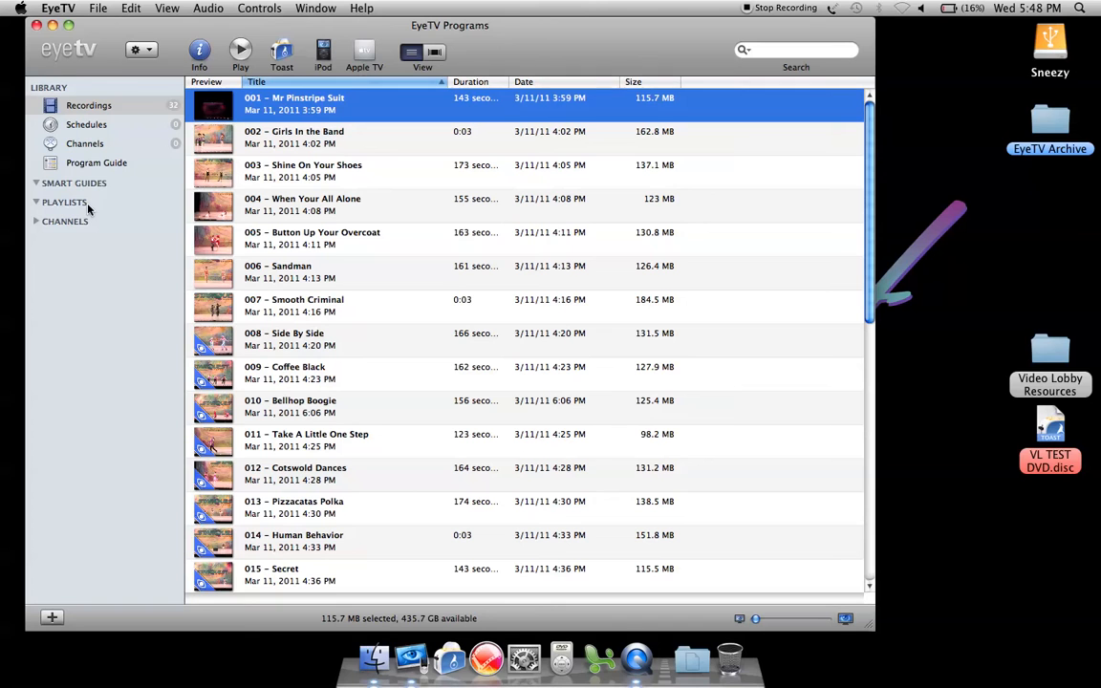
Create a new playlist named "Rasp 007 (3)"
{"action": "key", "text": "super+n"}
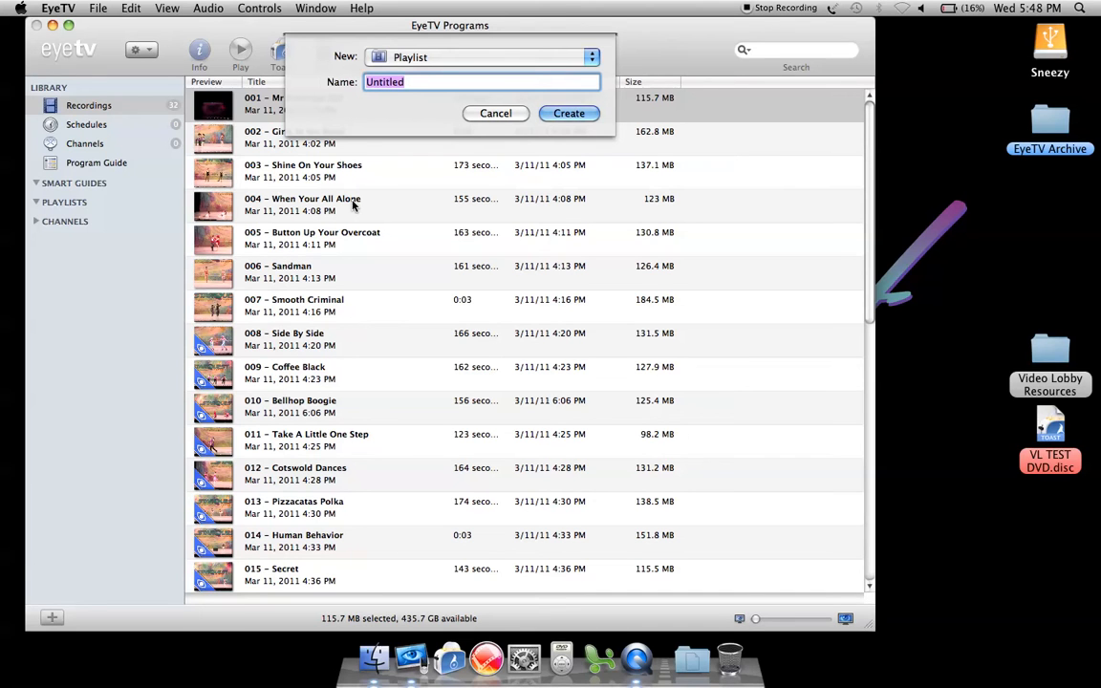
{"action": "type", "text": "Rasp"}
{"action": "type", "text": "007 (3)"}
{"action": "key", "text": "Return"}
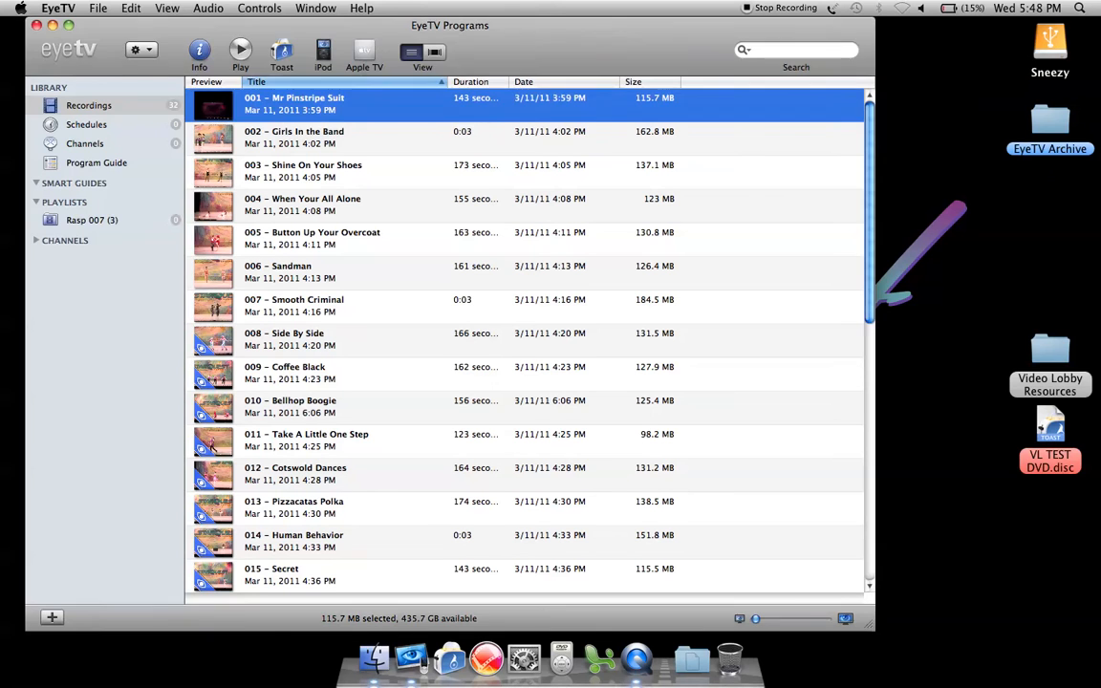
Add the recordings 001 – Mr Pinstripe Suit, 004 – When Your All Alone and 007 – Smooth Criminal to the new playlist
{"action": "left_click", "coordinate": [92, 220]}
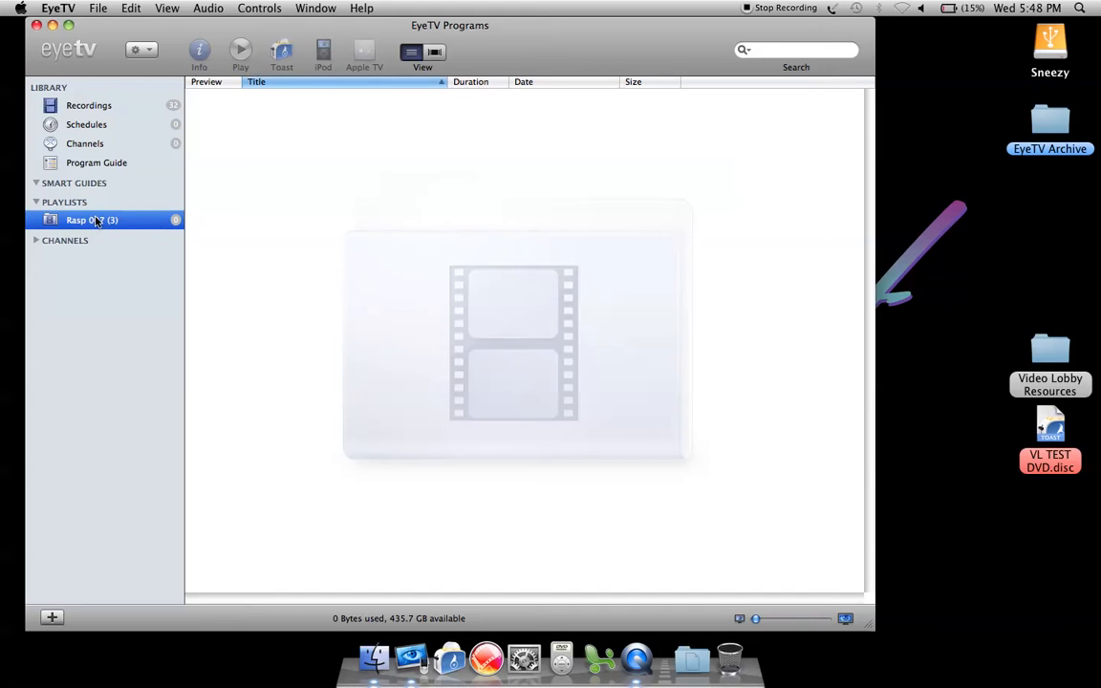
{"action": "left_click", "coordinate": [97, 105]}
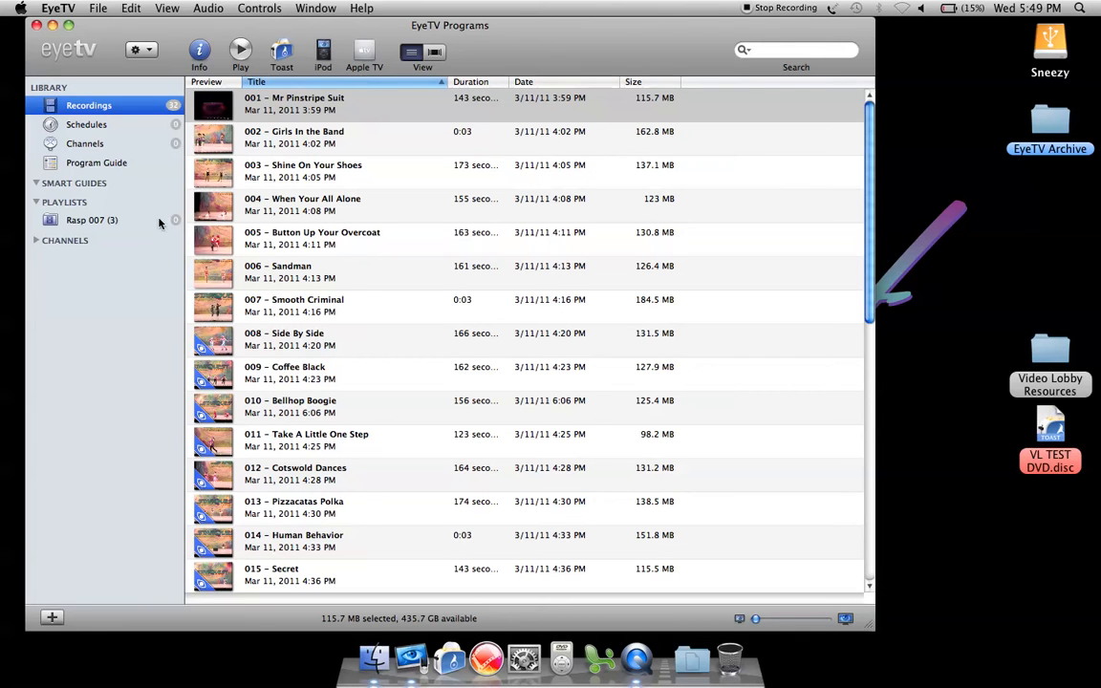
{"action": "left_click", "coordinate": [95, 219]}
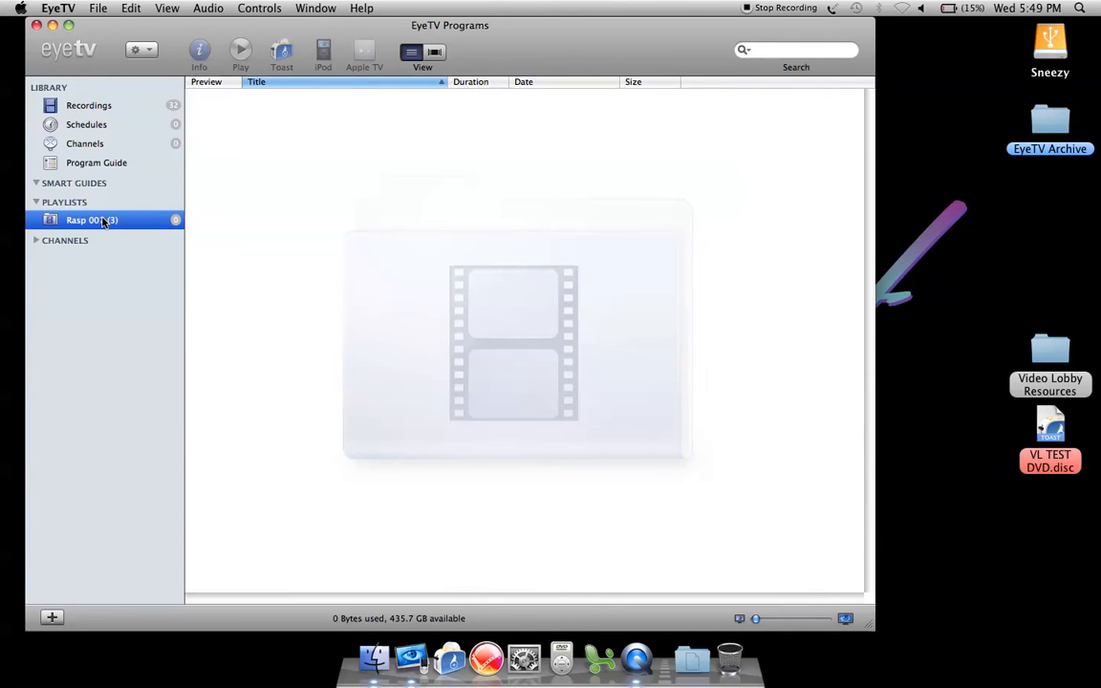
{"action": "left_click", "coordinate": [96, 110]}
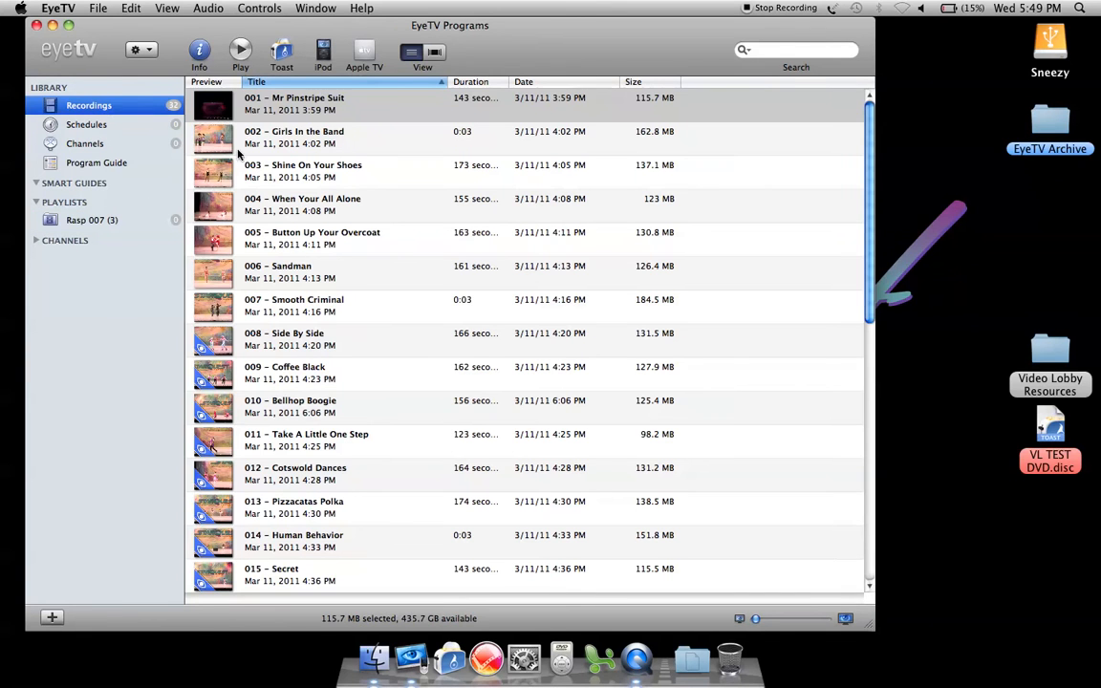
{"action": "left_click", "coordinate": [309, 112]}
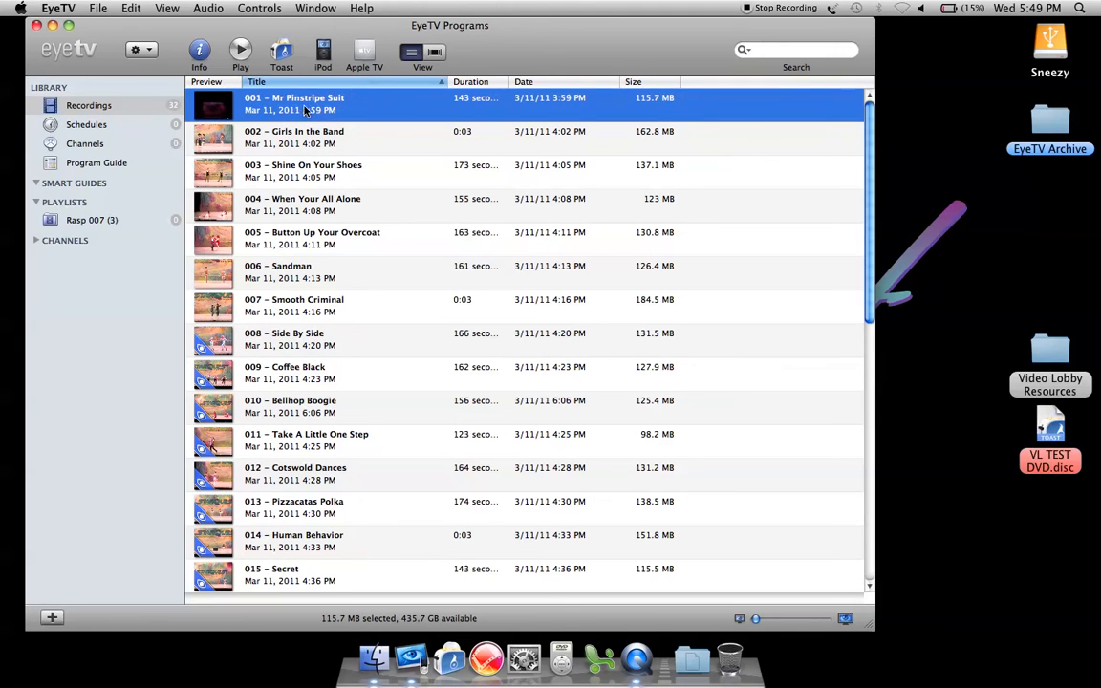
{"action": "left_click_drag", "start_coordinate": [290, 110], "coordinate": [115, 220]}
{"action": "left_click", "coordinate": [285, 212]}
{"action": "left_click_drag", "start_coordinate": [284, 213], "coordinate": [119, 227]}
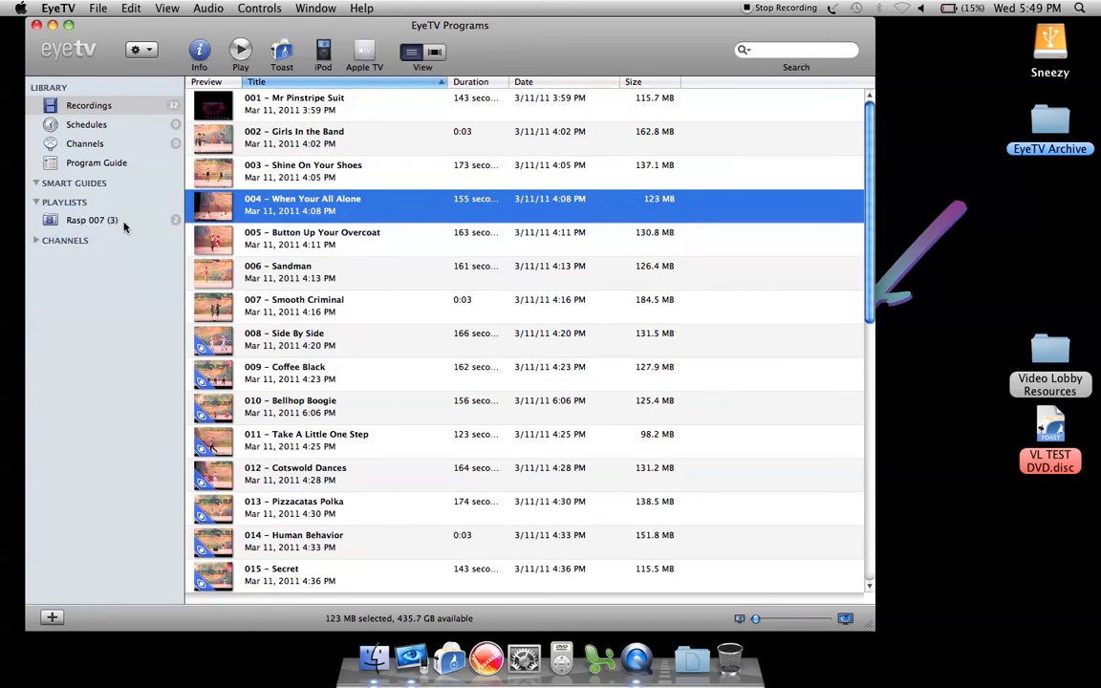
{"action": "left_click_drag", "start_coordinate": [254, 304], "coordinate": [122, 224]}
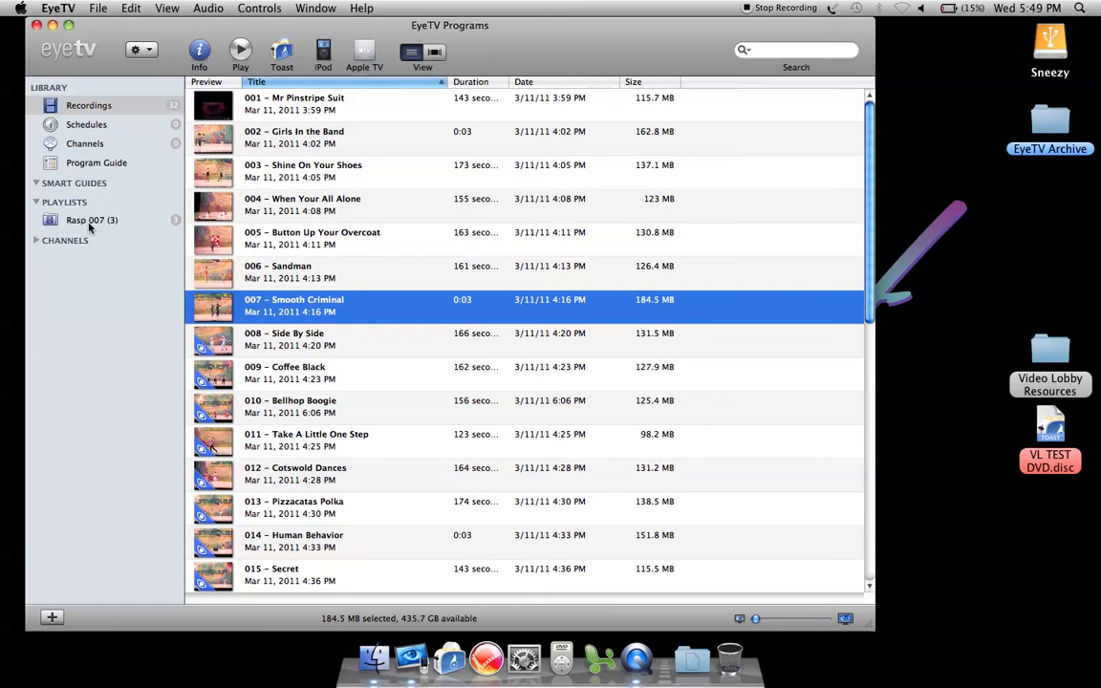
Open the new playlist and send all of its recordings to Toast
{"action": "left_click", "coordinate": [86, 221]}
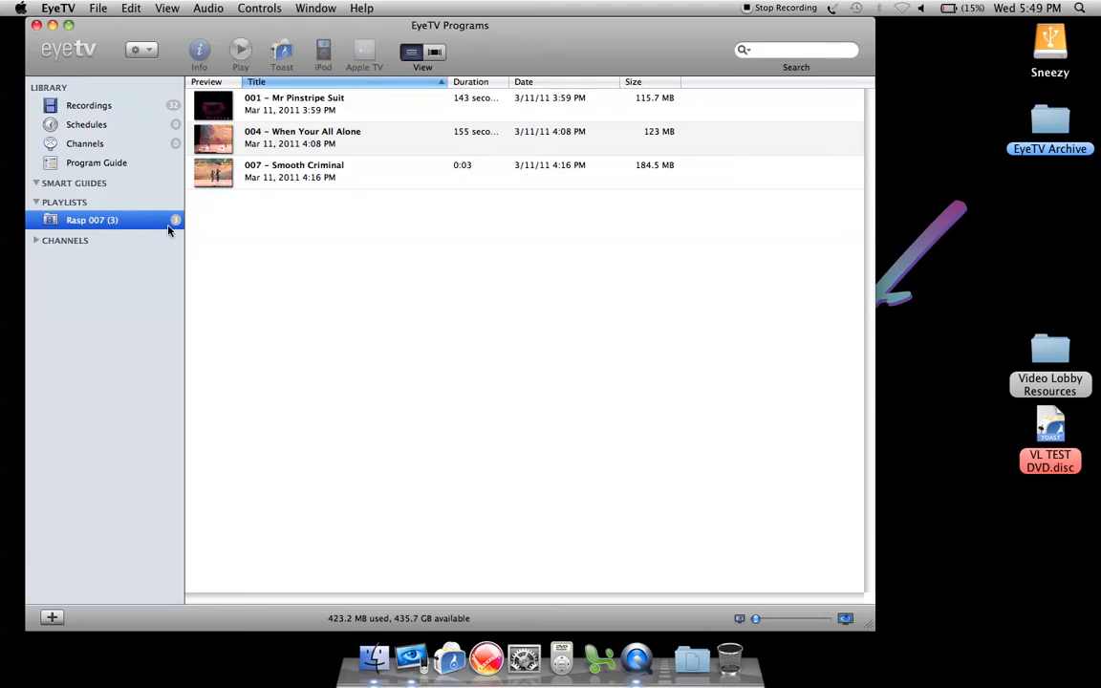
{"action": "left_click", "coordinate": [304, 168]}
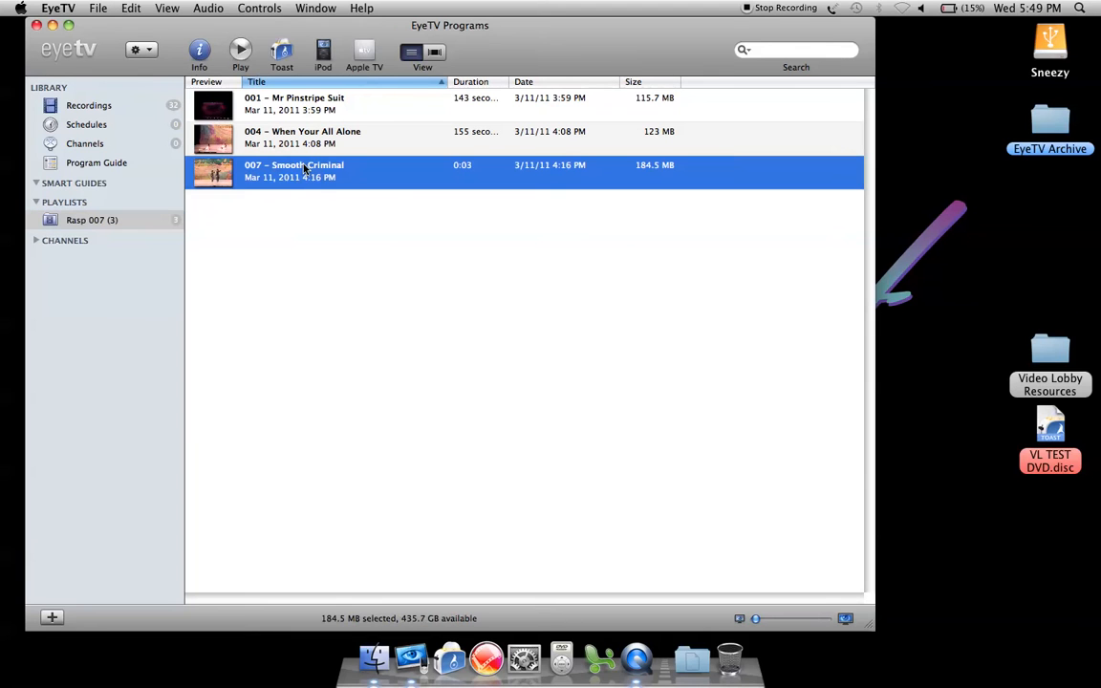
{"action": "key", "text": "super+a"}
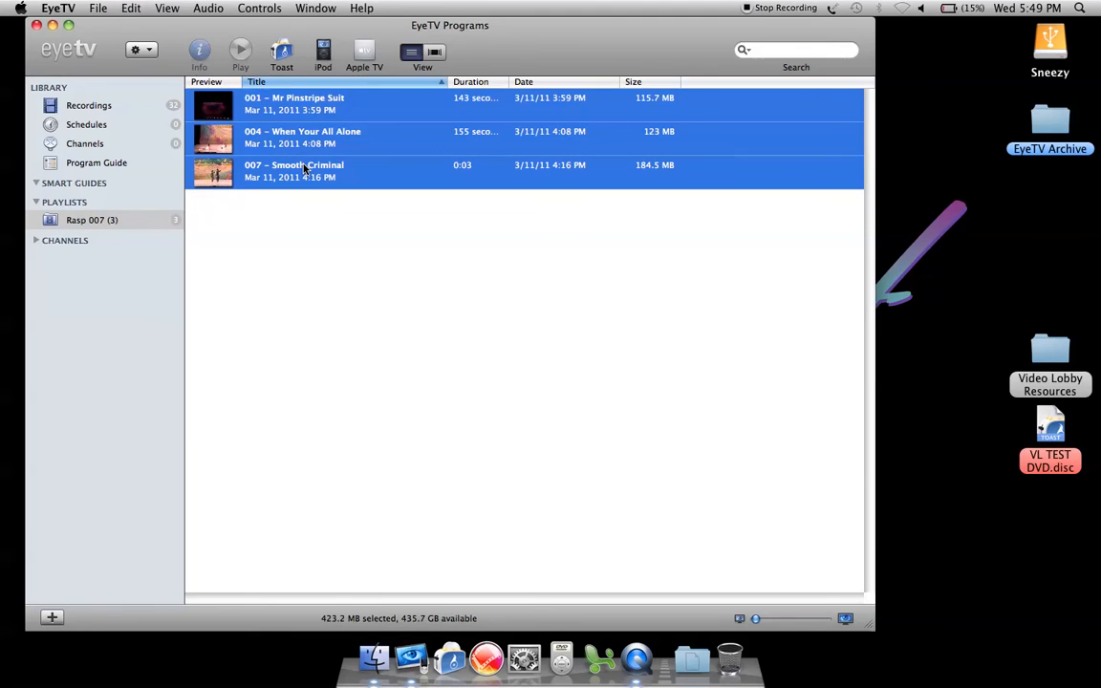
{"action": "left_click", "coordinate": [282, 55]}
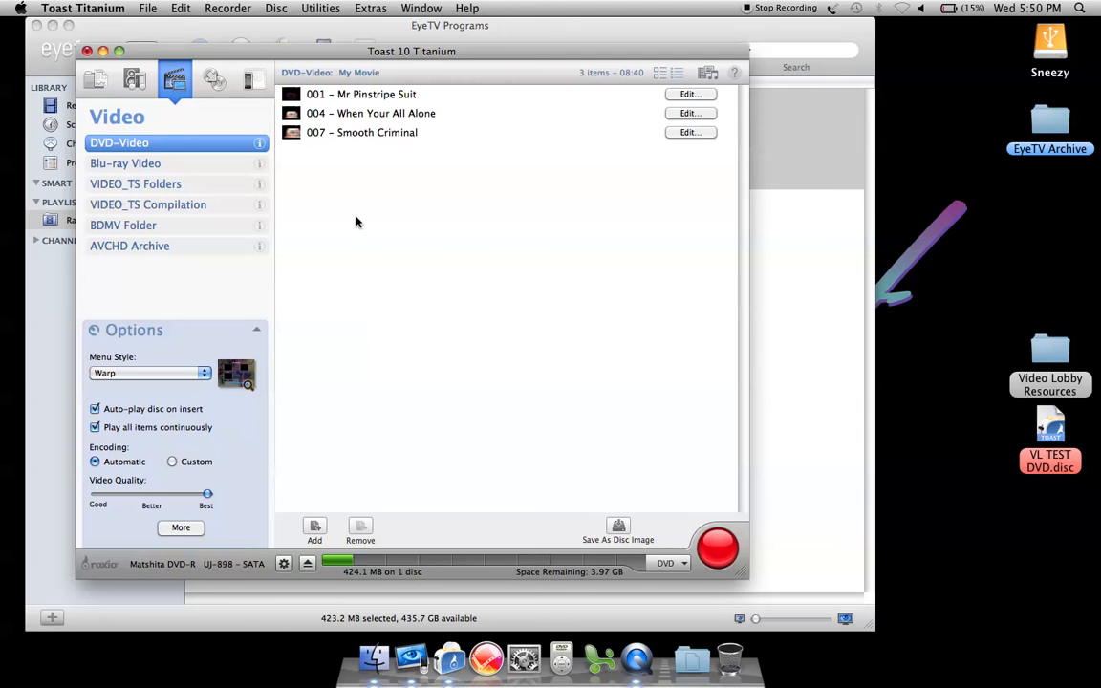
Rename the DVD-Video project as "StarQuest DVD - Omaha, NE"
{"action": "left_click", "coordinate": [363, 76]}
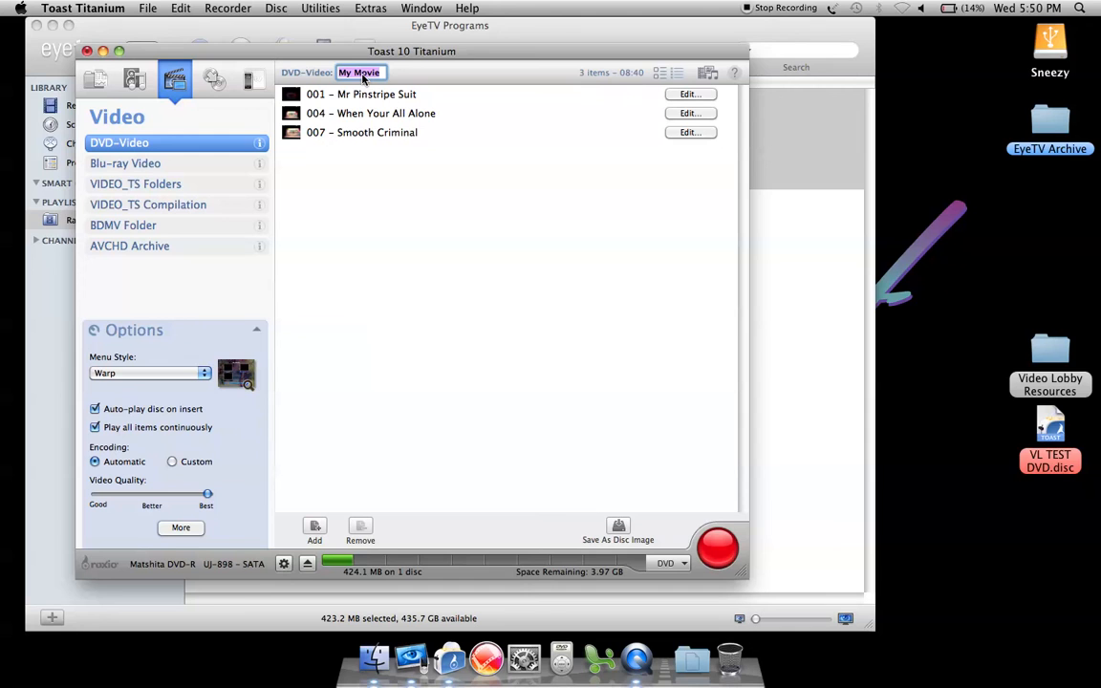
{"action": "type", "text": "Star"}
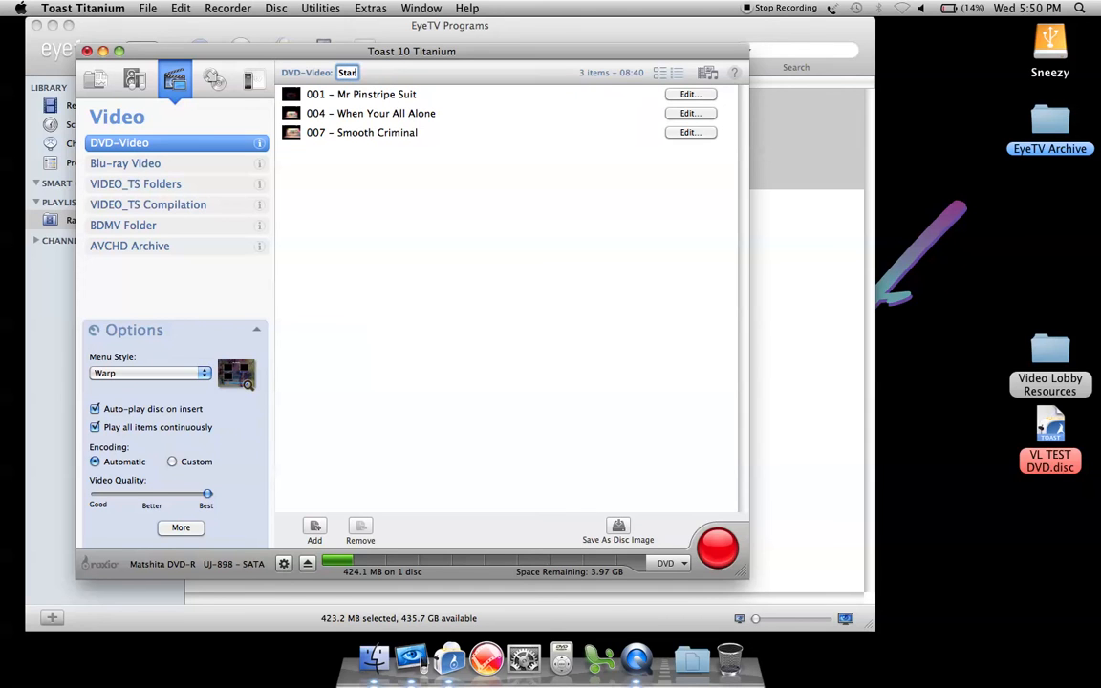
{"action": "type", "text": "Quest DVD -"}
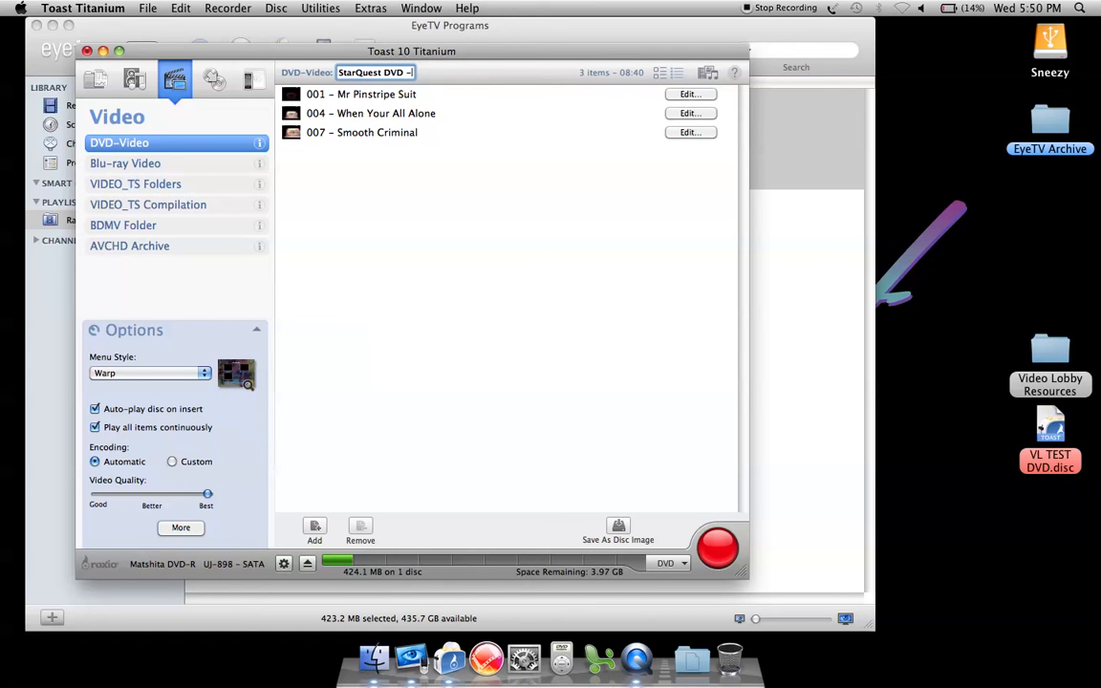
{"action": "type", "text": " Omaha, NE"}
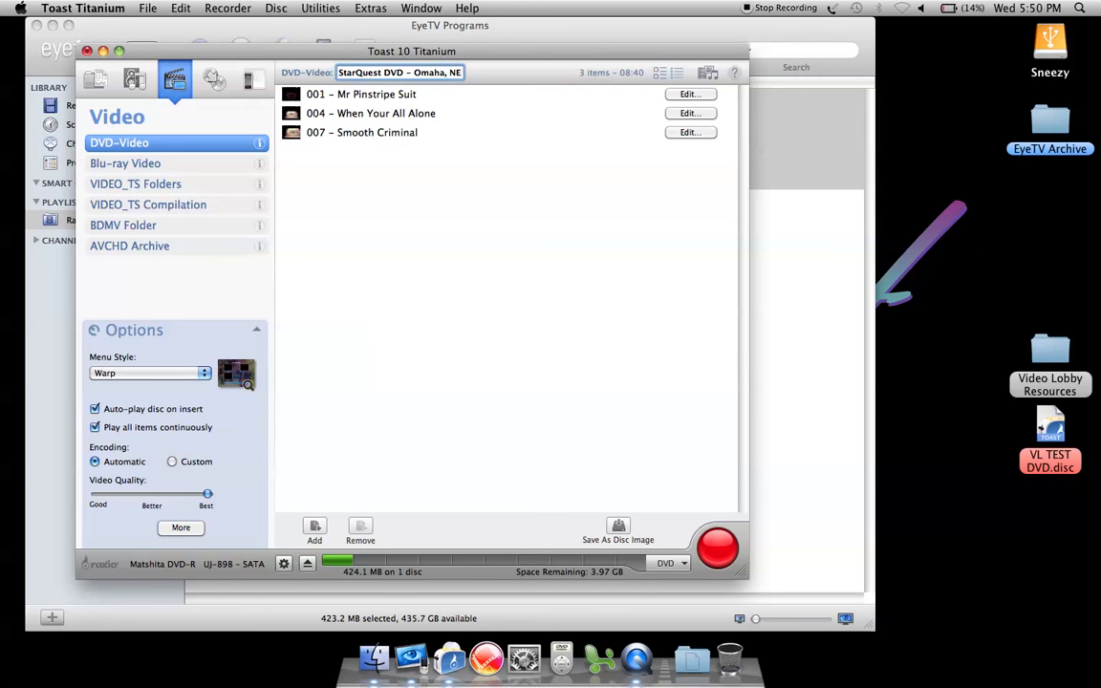
{"action": "key", "text": "Return"}
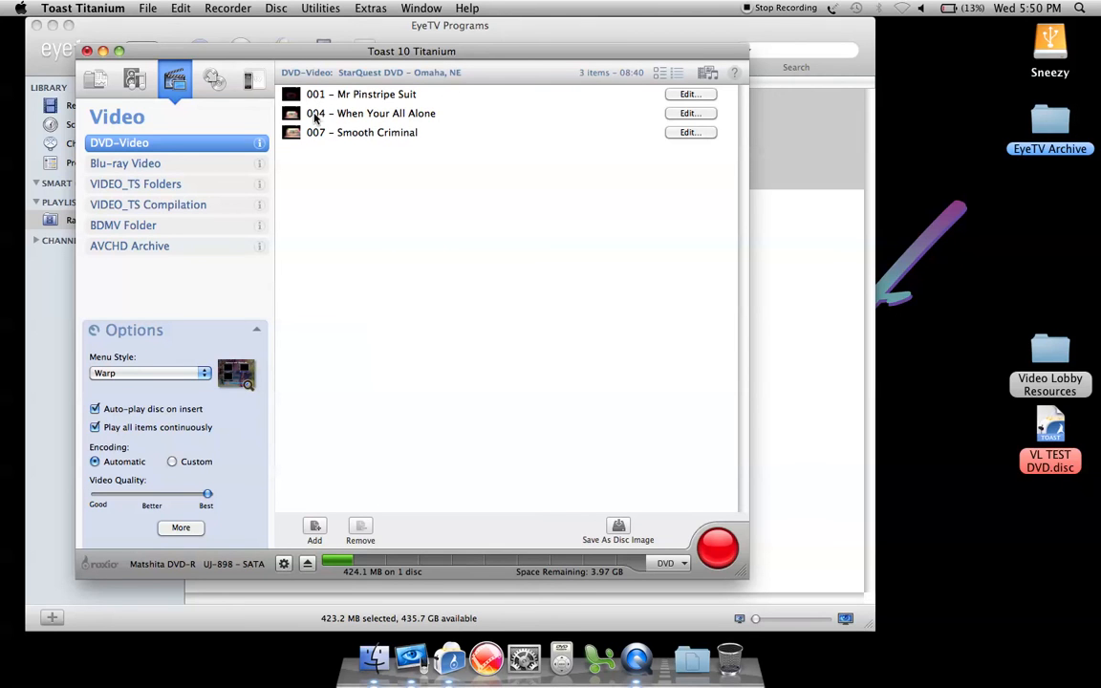
Move 004 – When Your All Alone to the end of the DVD's video list, and restore the numerical order
{"action": "left_click_drag", "start_coordinate": [312, 113], "coordinate": [308, 130]}
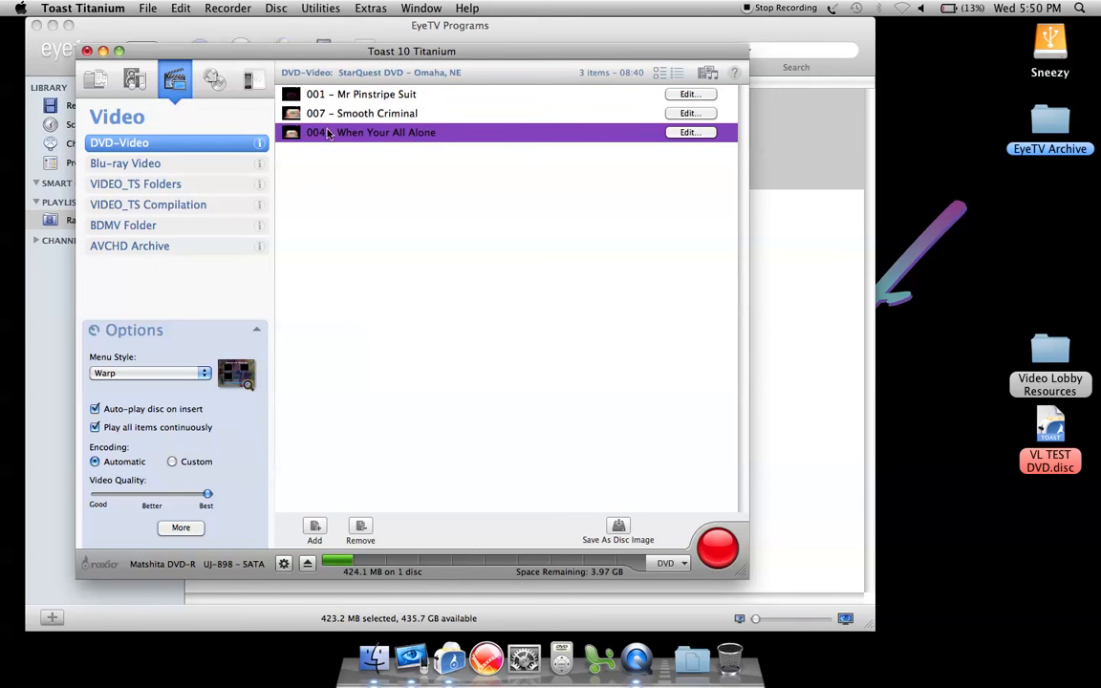
{"action": "left_click", "coordinate": [315, 111]}
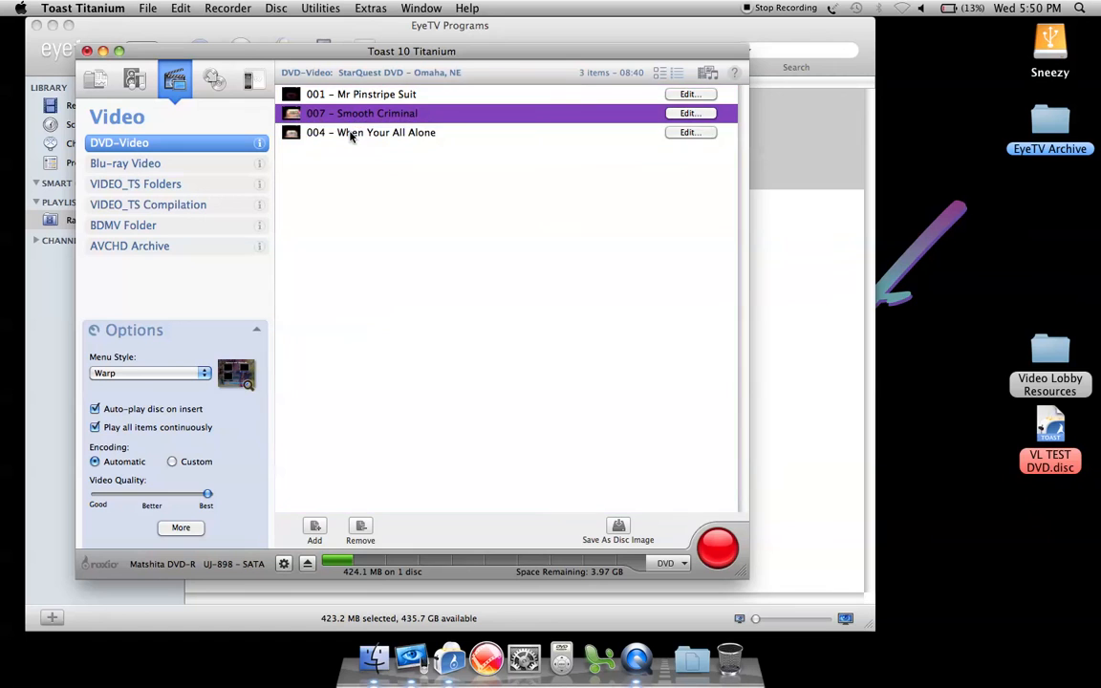
{"action": "left_click_drag", "start_coordinate": [337, 112], "coordinate": [351, 153]}
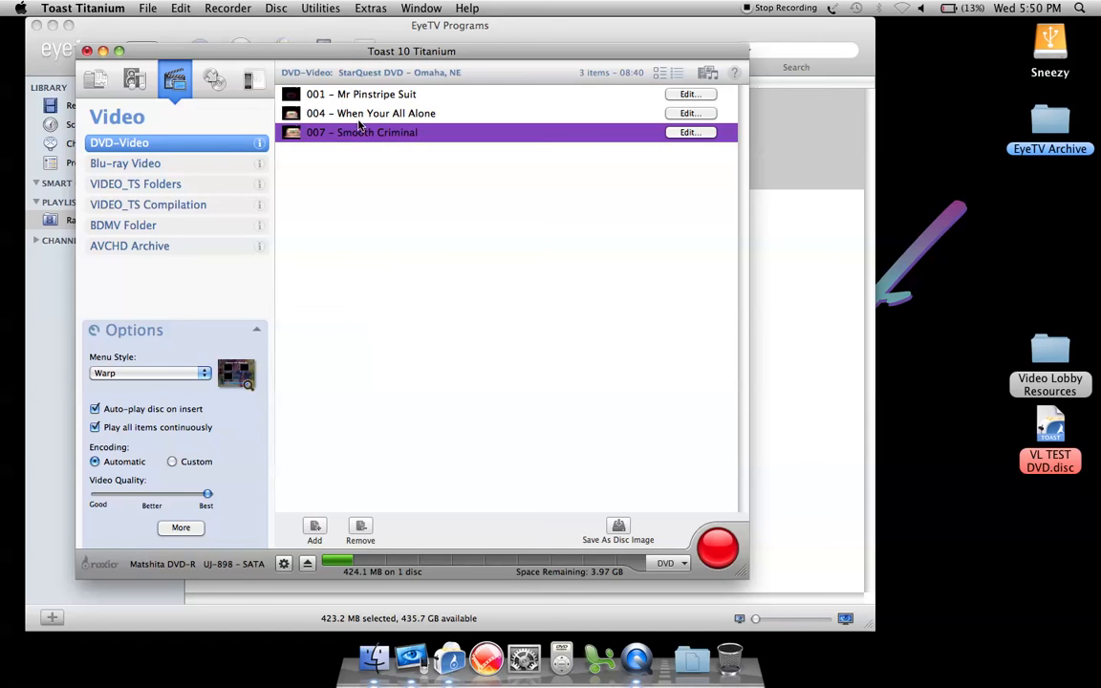
{"action": "left_click", "coordinate": [388, 195]}
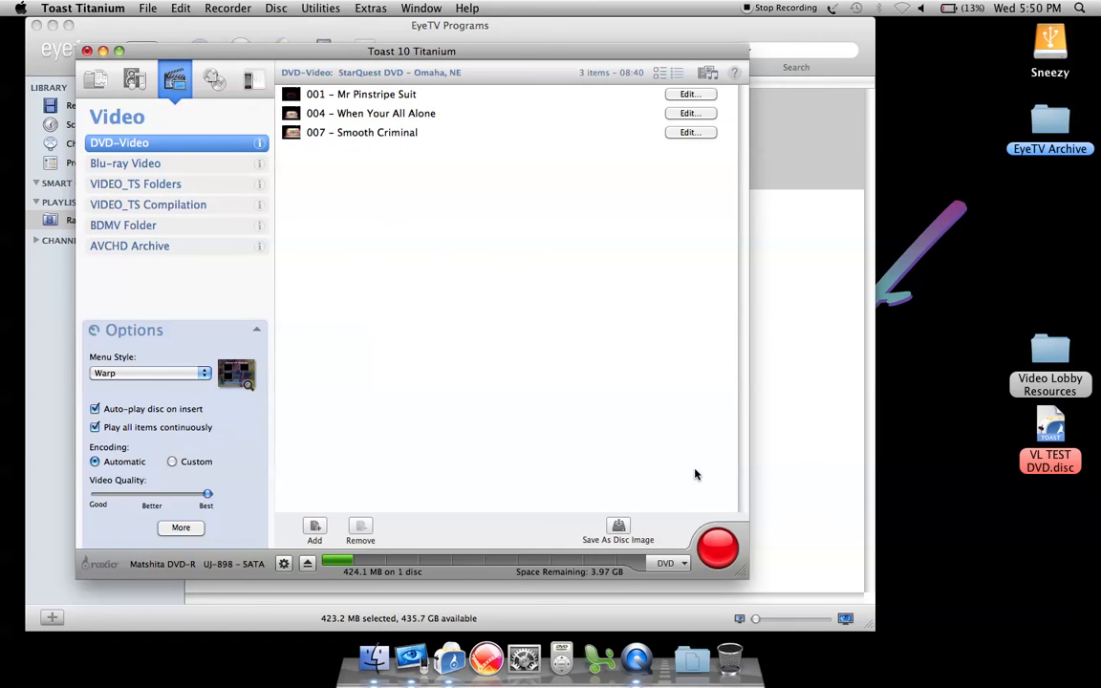
Start burning the DVD project, keeping Matshita DVD-R UJ-898 as the recorder
{"action": "left_click", "coordinate": [718, 548]}
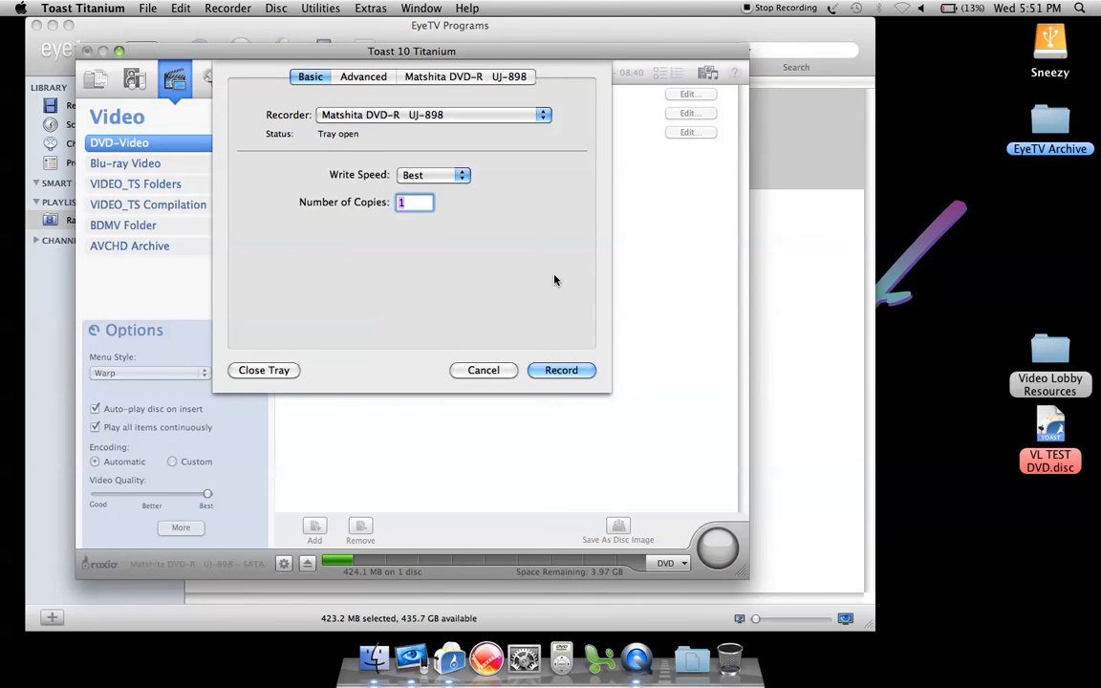
{"action": "left_click", "coordinate": [543, 115]}
{"action": "left_click", "coordinate": [467, 114]}
{"action": "left_click", "coordinate": [466, 119]}
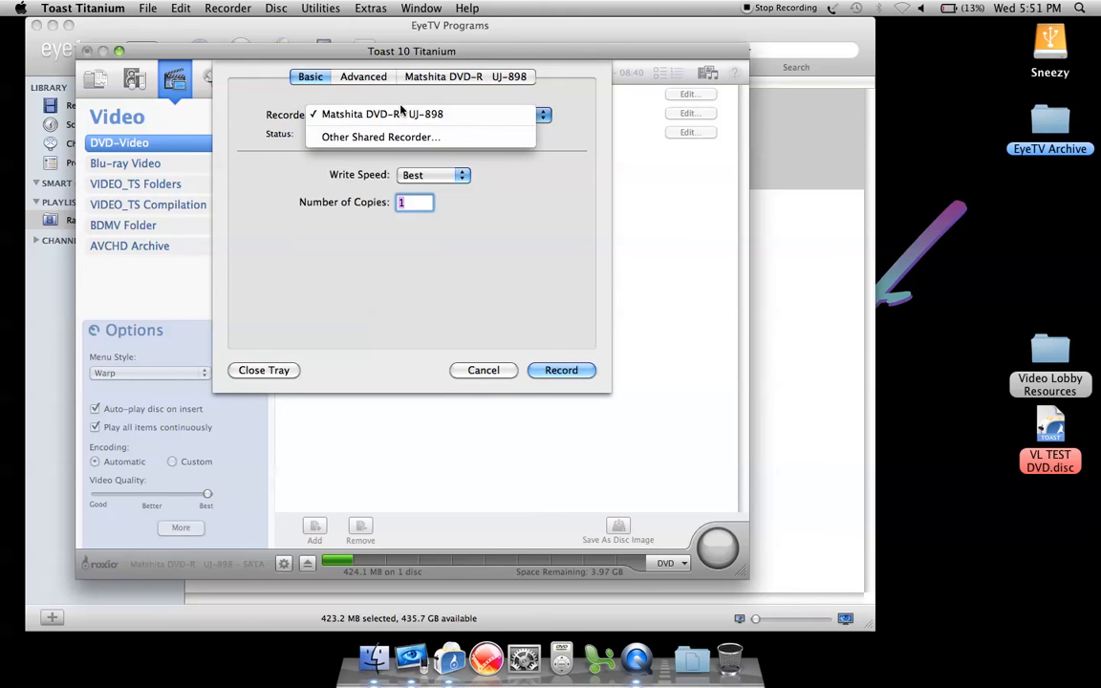
{"action": "left_click", "coordinate": [553, 171]}
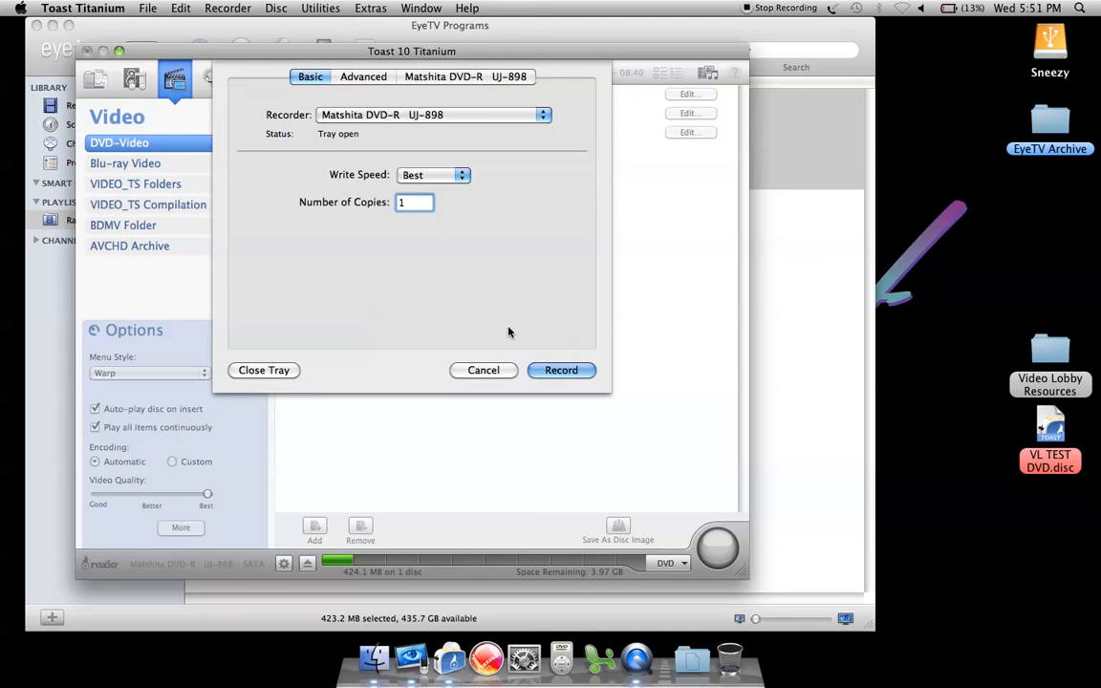
{"action": "left_click", "coordinate": [546, 367]}
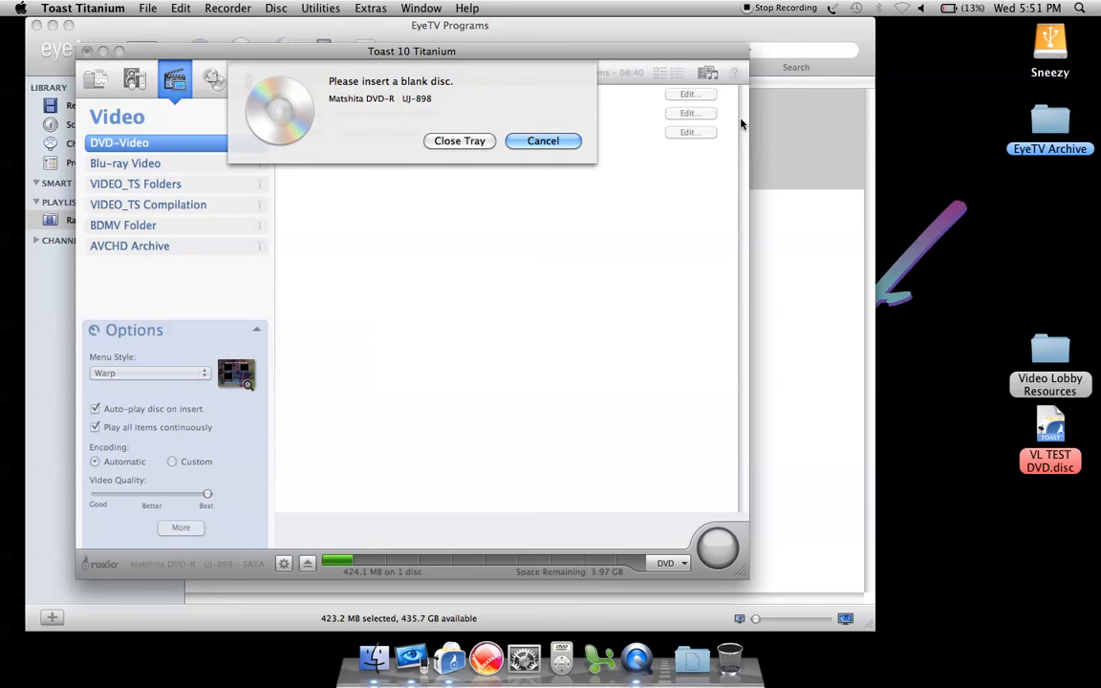
Switch back to EyeTV and look through the full list of recordings in the library
{"action": "left_click", "coordinate": [810, 53]}
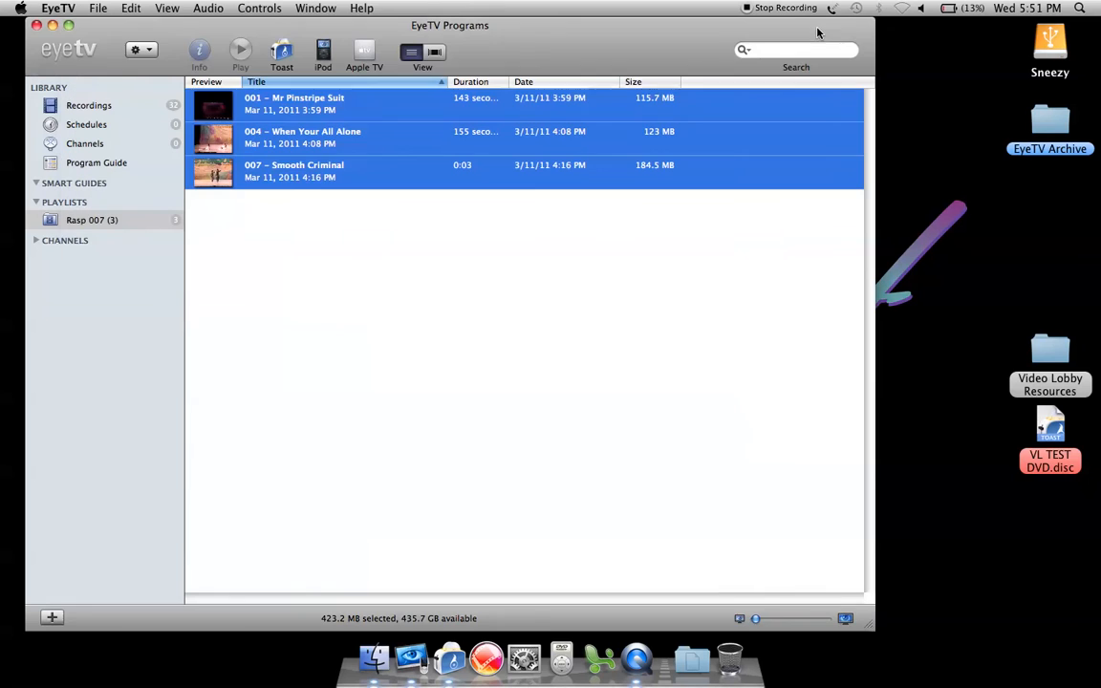
{"action": "left_click", "coordinate": [85, 99]}
{"action": "scroll", "coordinate": [304, 277], "scroll_direction": "down", "scroll_amount": 5}
{"action": "scroll", "coordinate": [325, 315], "scroll_direction": "up", "scroll_amount": 5}
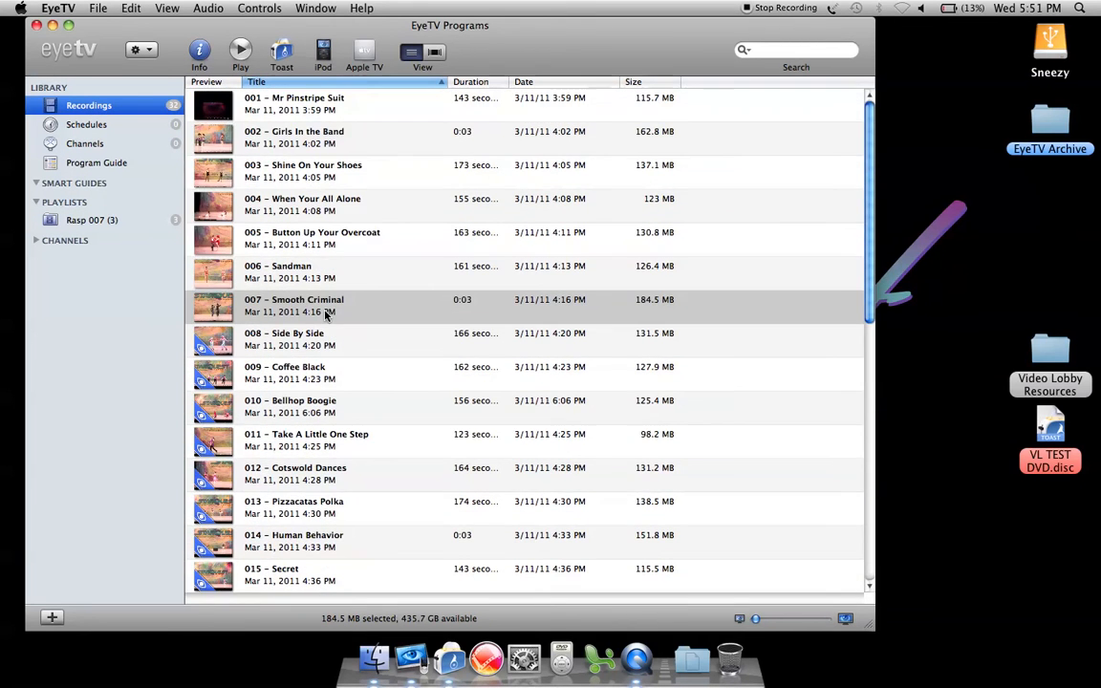